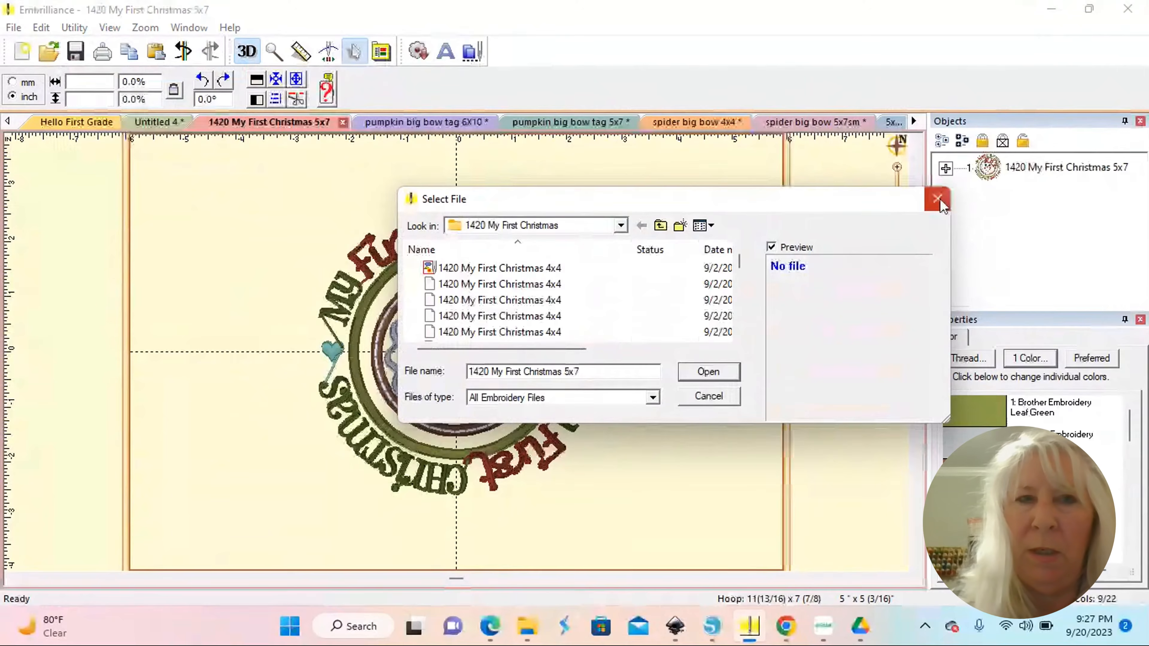
# Step: Close the file selection dialog and select the first Applique Position object of the My First Christmas design
pyautogui.click(939, 202)
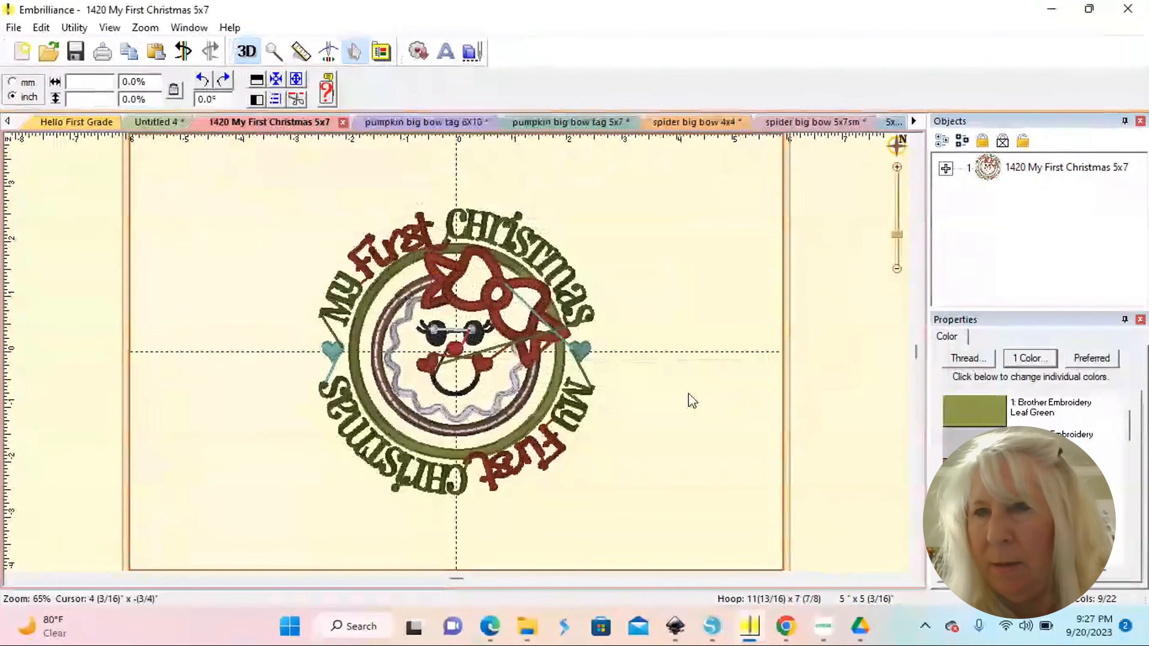
pyautogui.click(541, 420)
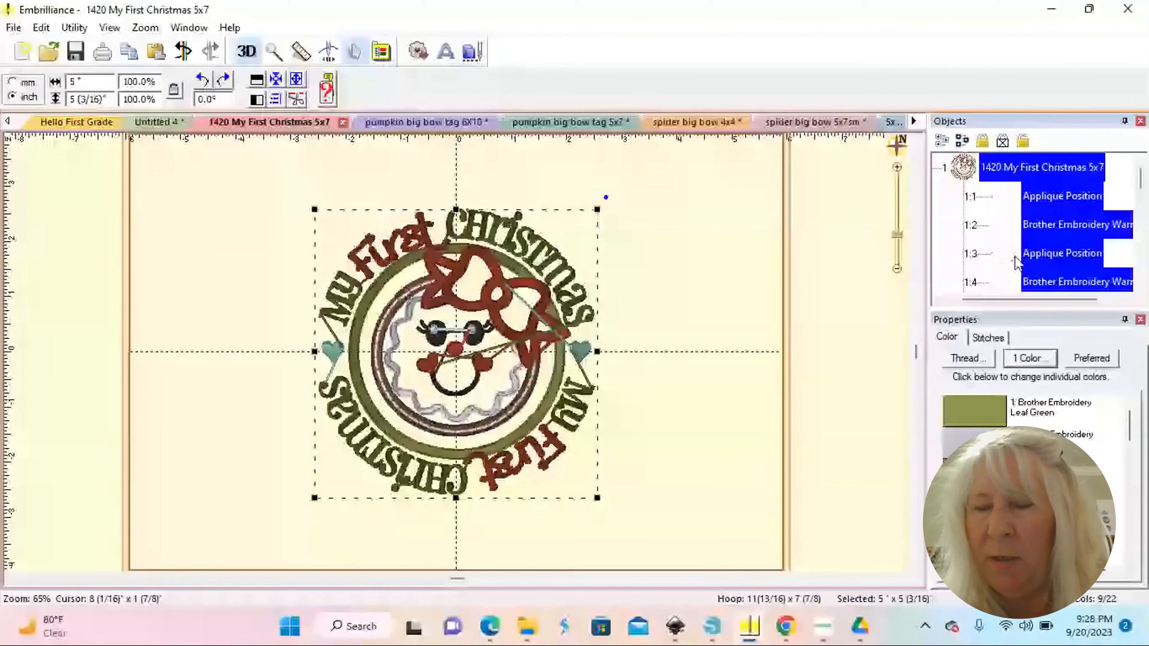
pyautogui.click(1008, 204)
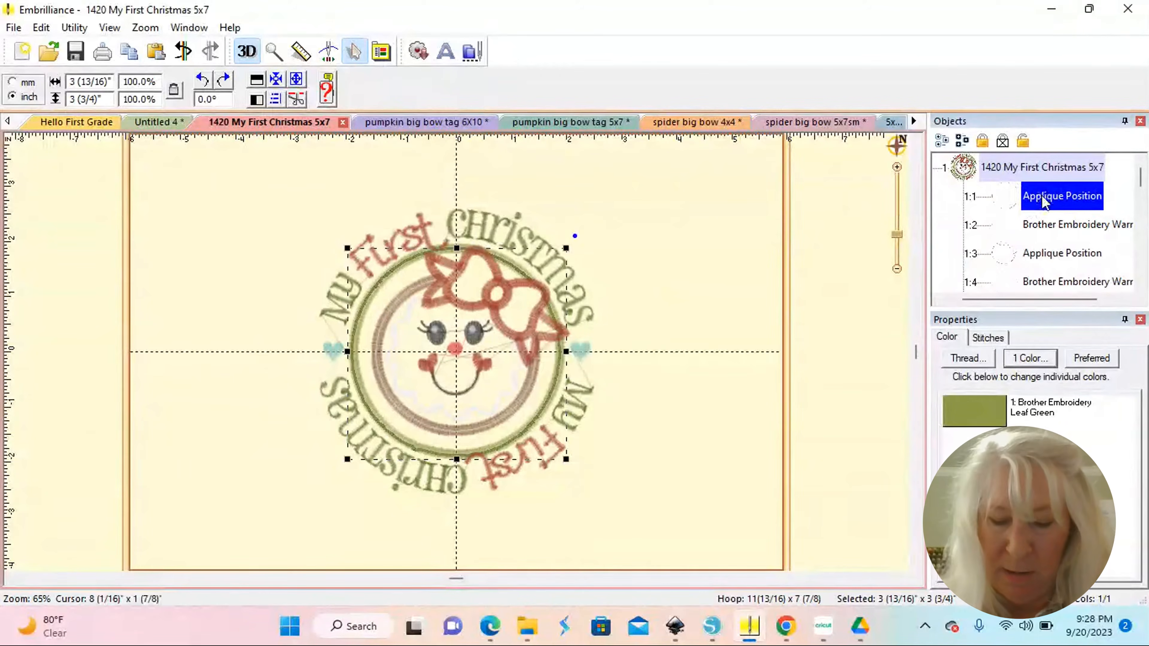
# Step: Set the outer circle's thread to the Applique Position style and reduce its cutting inflate to 1 mm
pyautogui.click(959, 423)
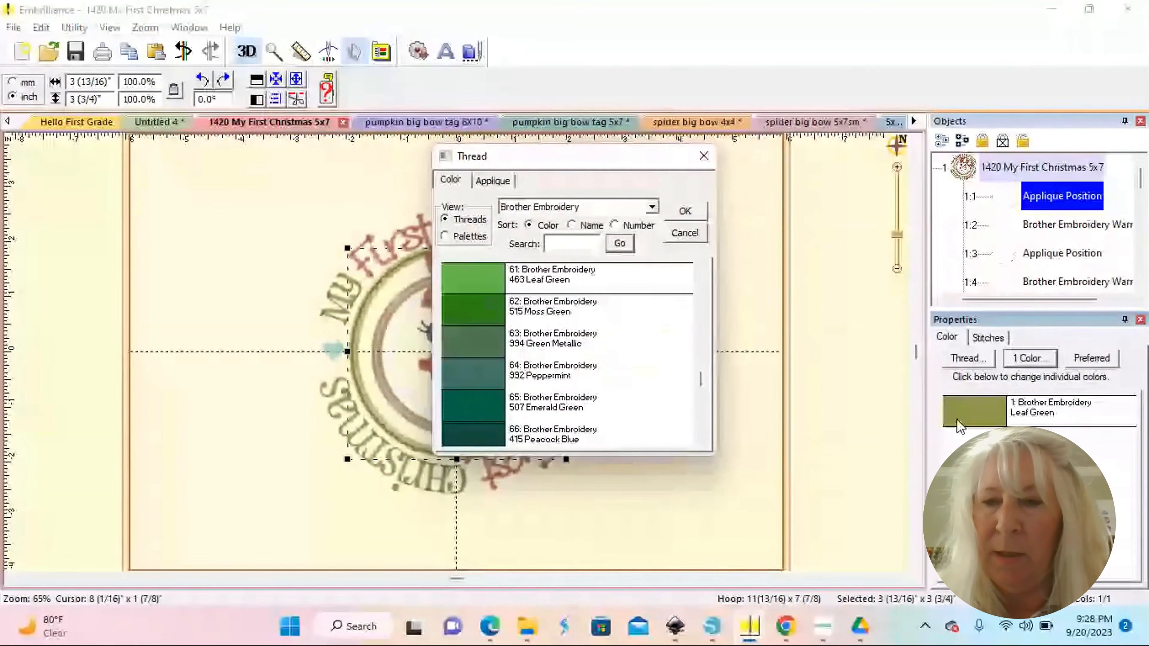
pyautogui.click(501, 183)
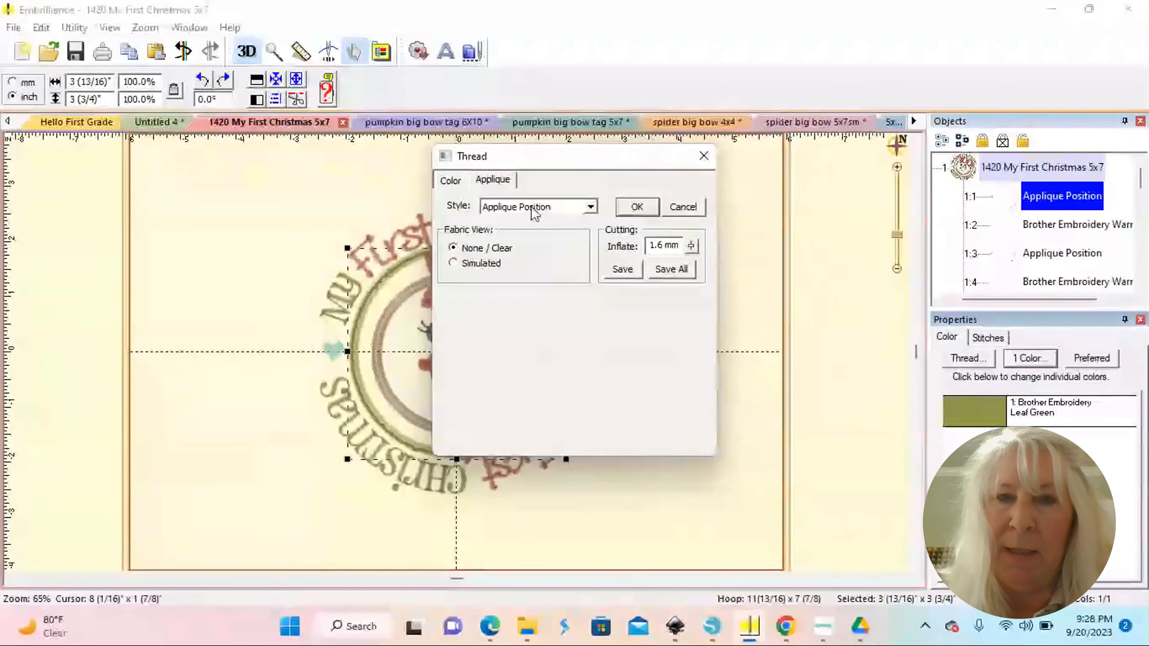
pyautogui.click(590, 209)
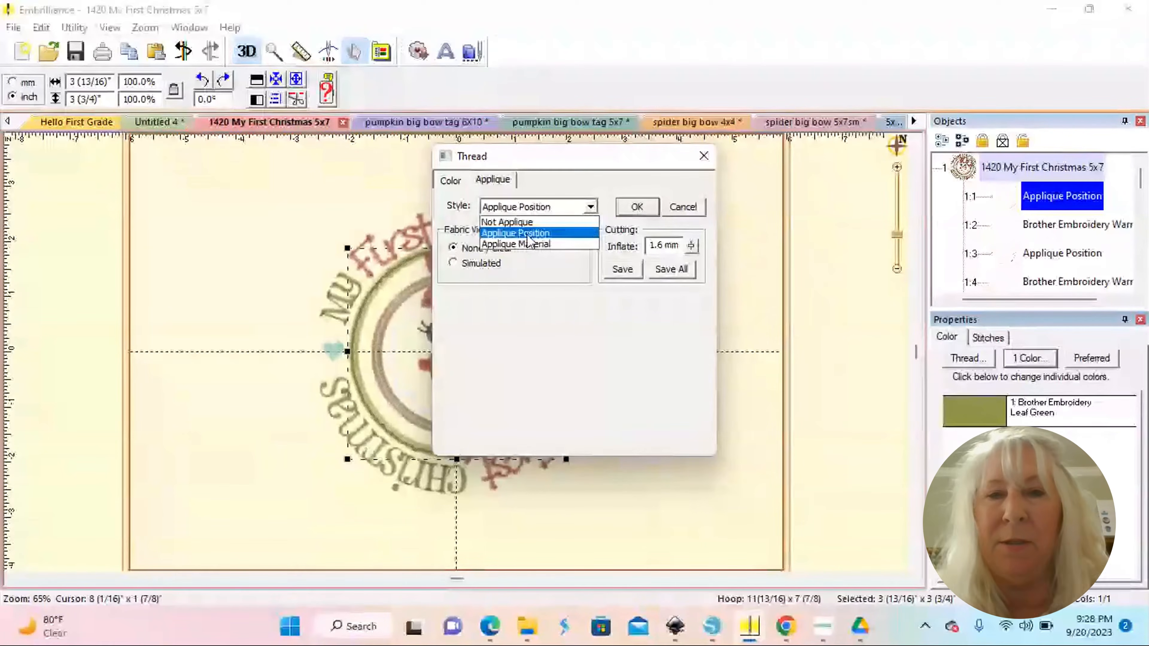
pyautogui.click(527, 235)
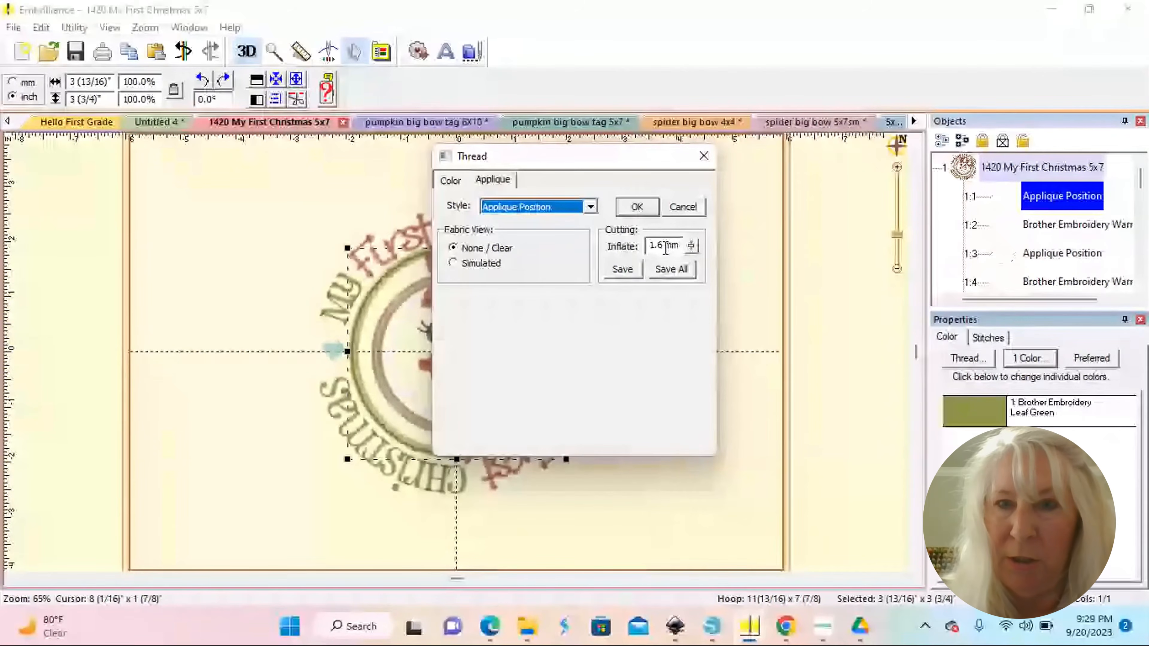
pyautogui.click(665, 247)
pyautogui.press('BackSpace')
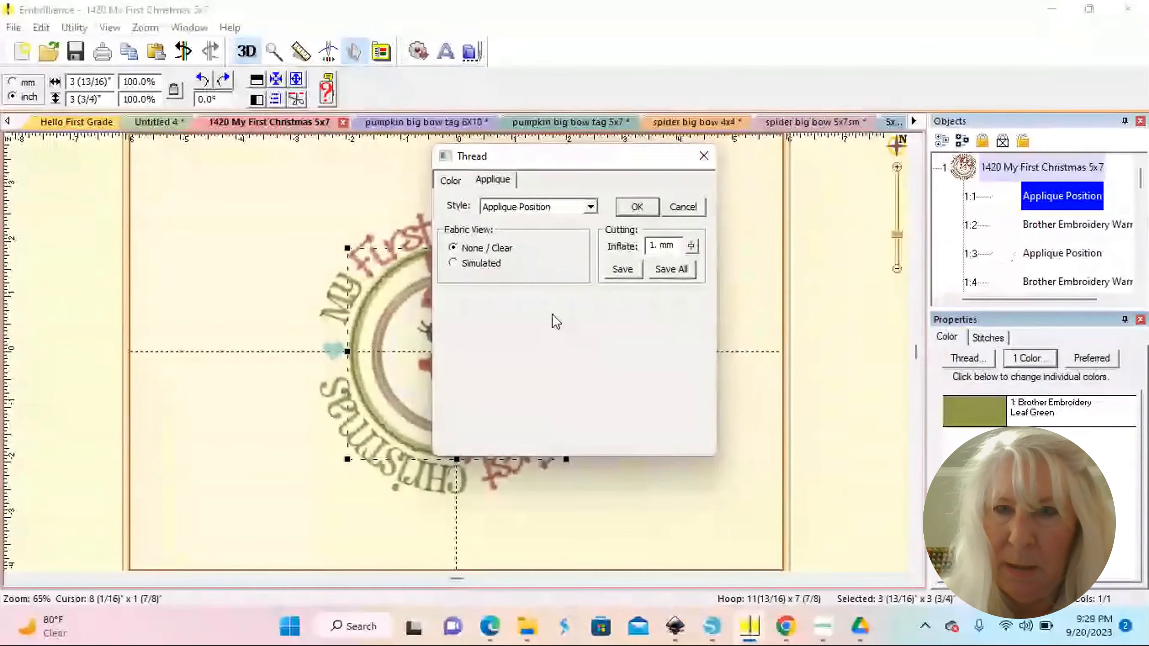
# Step: Try saving the outer circle's cut shape to the YouTube Samples folder as an SVG file, and dismiss the save and thread settings
pyautogui.click(616, 268)
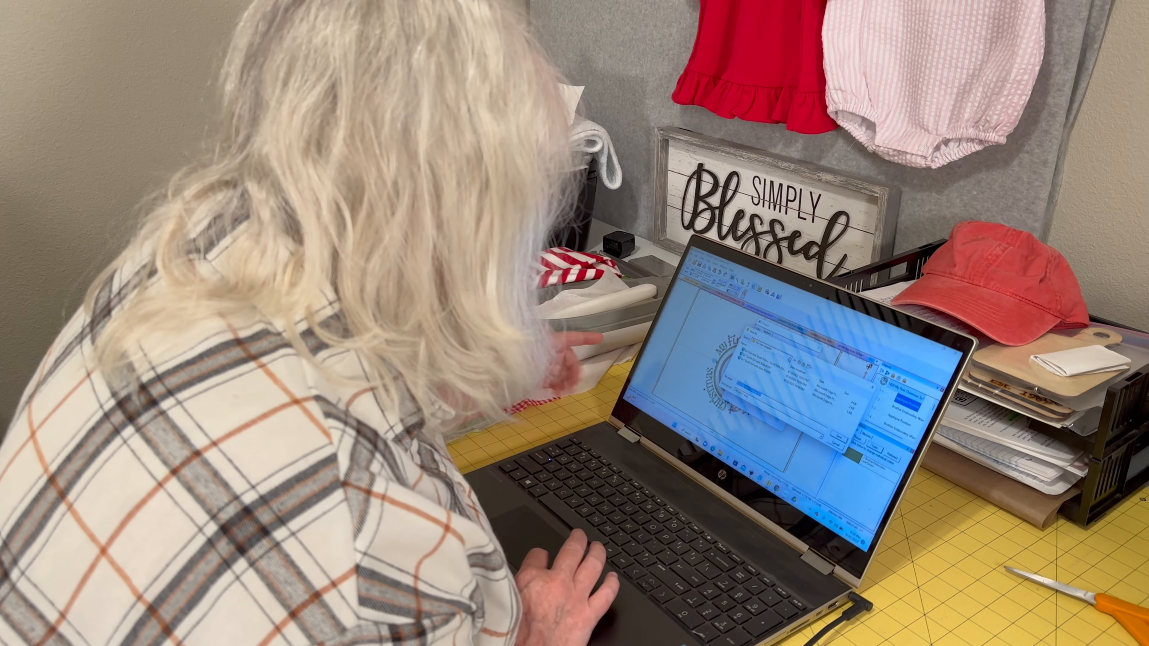
pyautogui.click(789, 360)
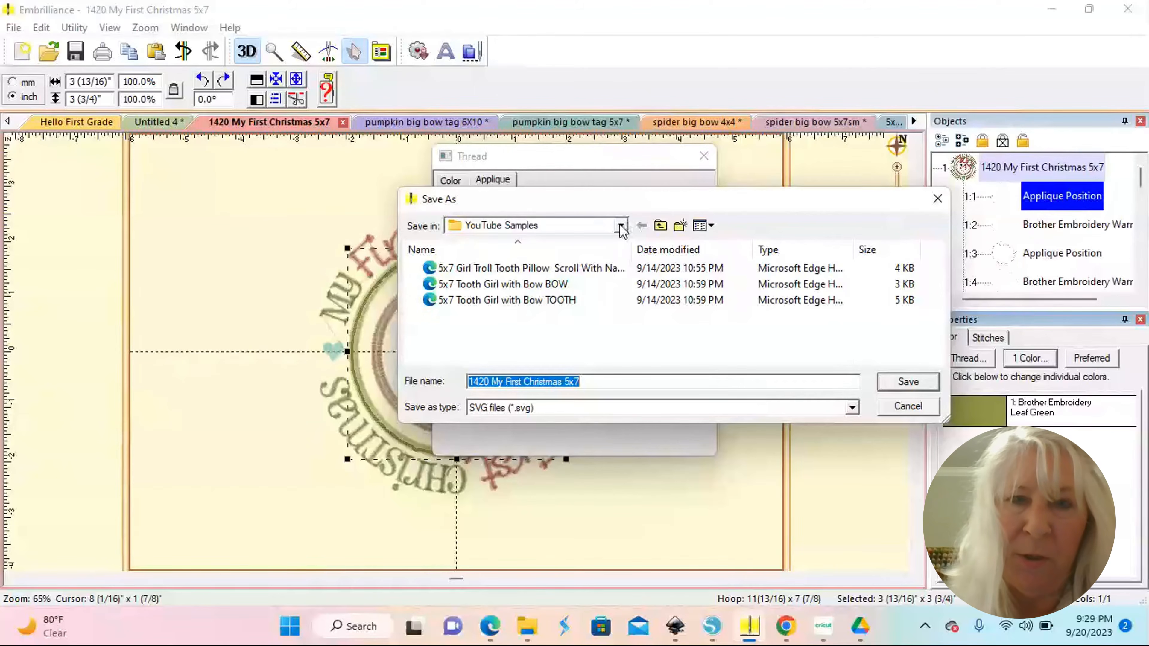
pyautogui.click(621, 225)
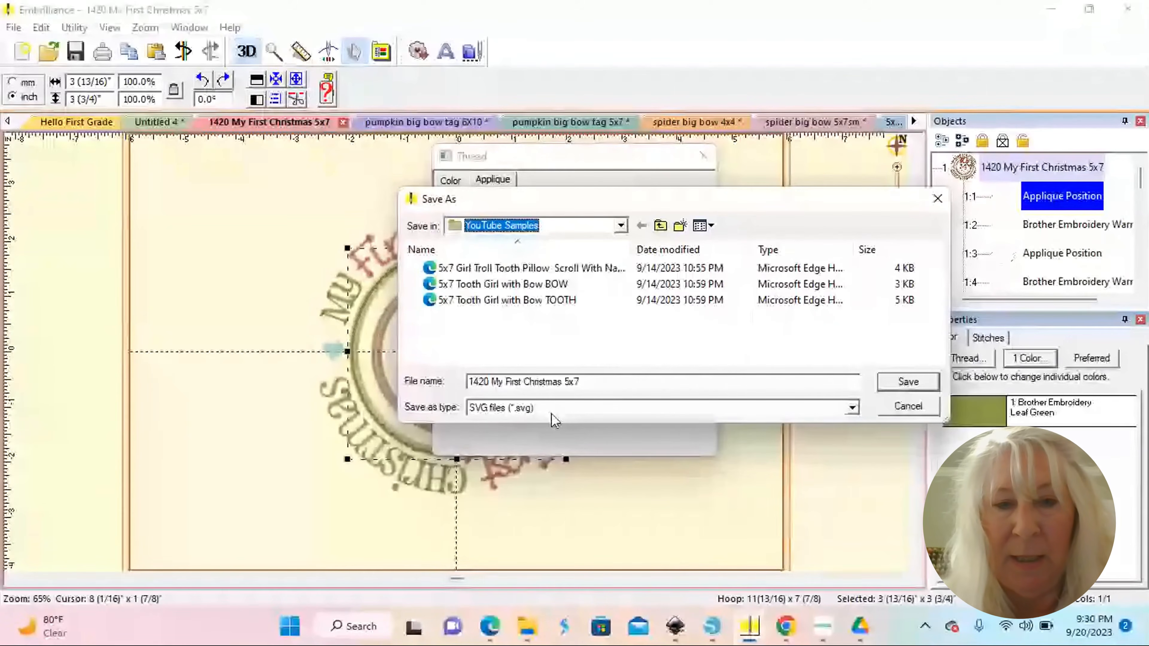
pyautogui.click(852, 408)
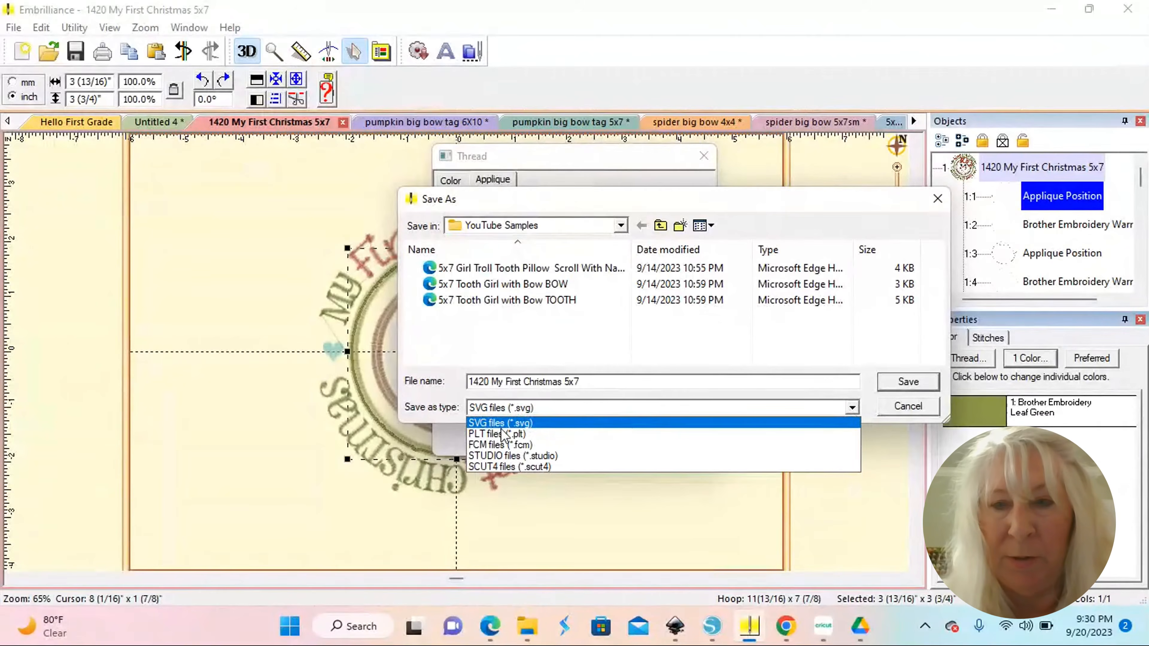
pyautogui.click(513, 422)
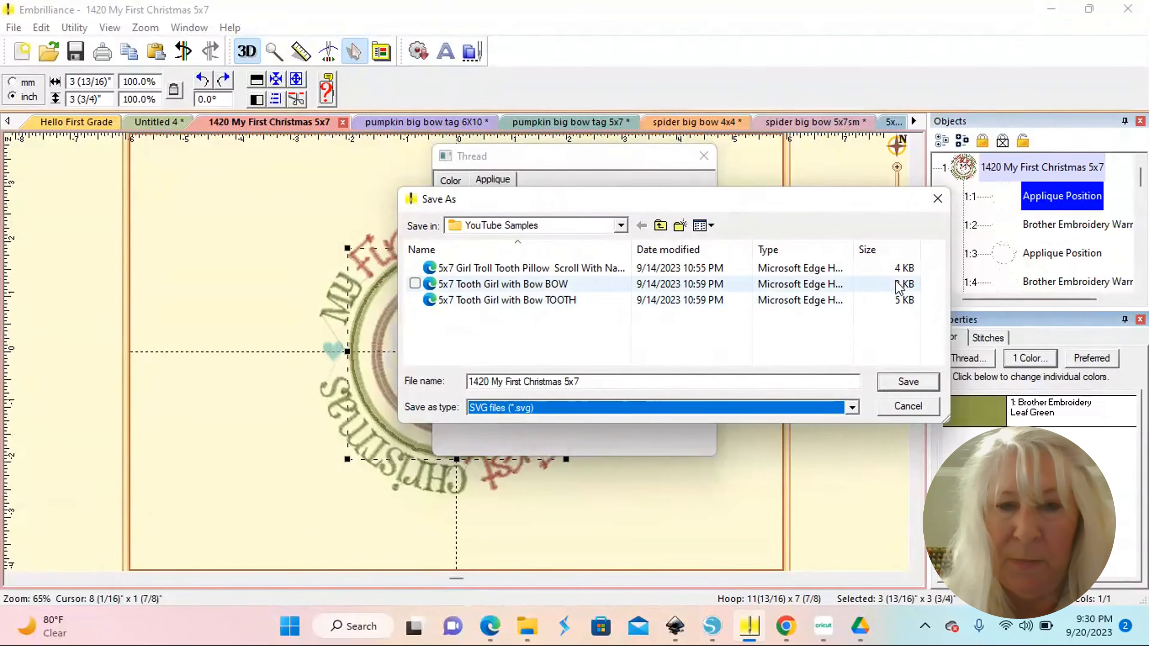
pyautogui.click(935, 201)
pyautogui.click(703, 156)
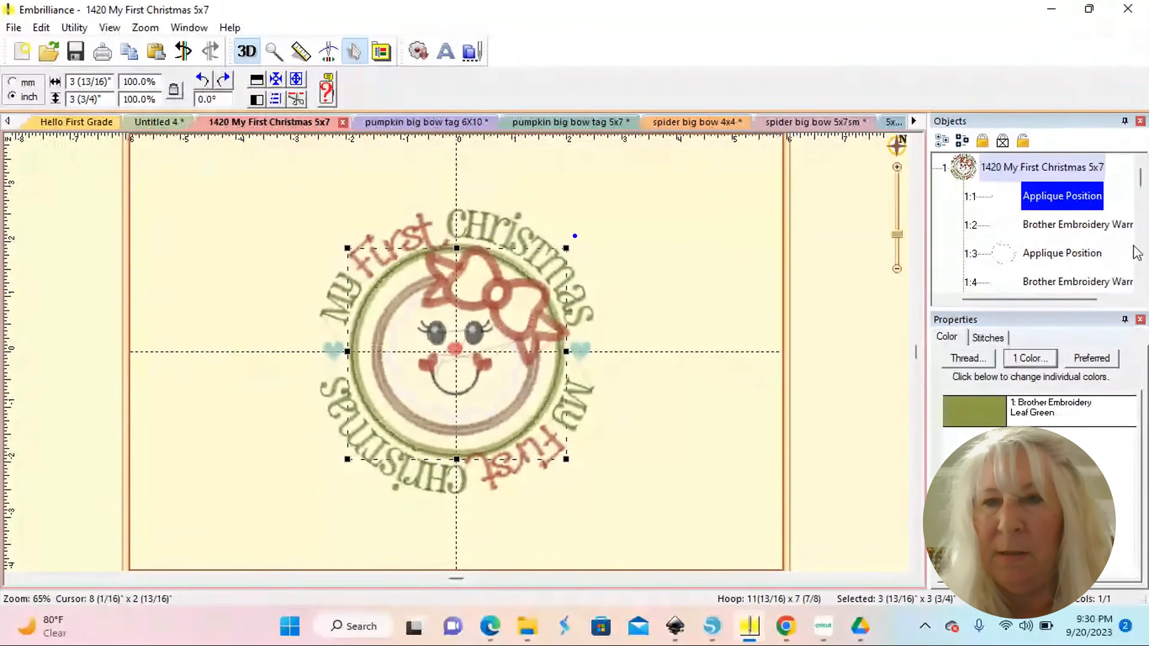
# Step: Select the inner circle's Applique Position object, try the Not Applique style, and restore the Applique Position style
pyautogui.click(1140, 286)
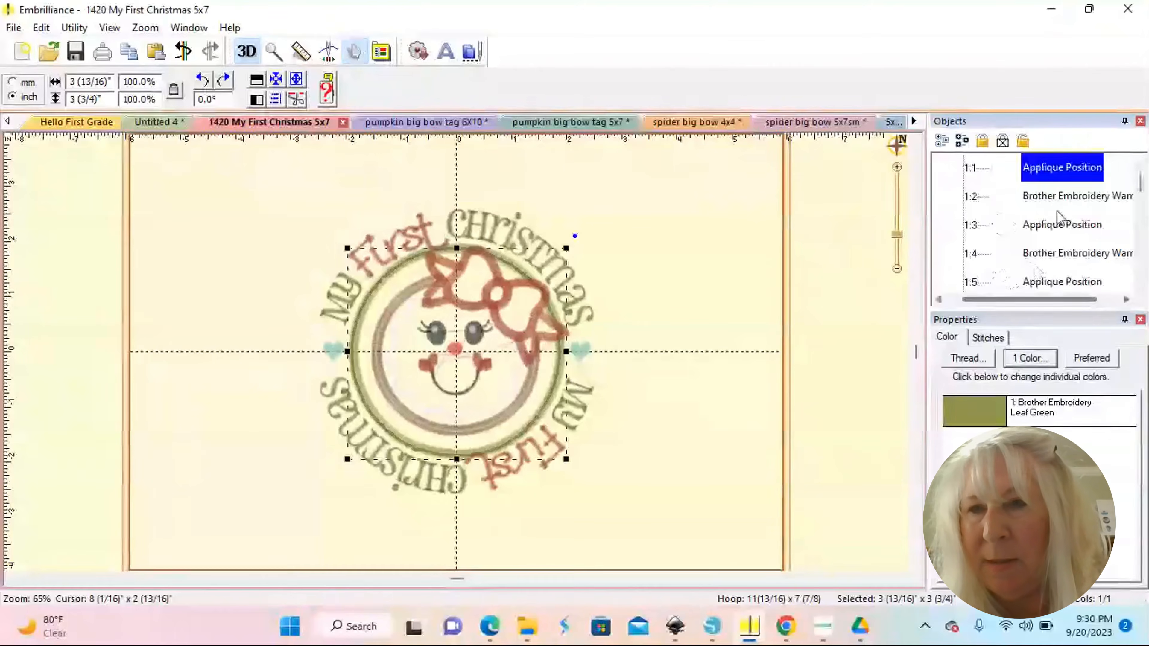
pyautogui.click(1041, 204)
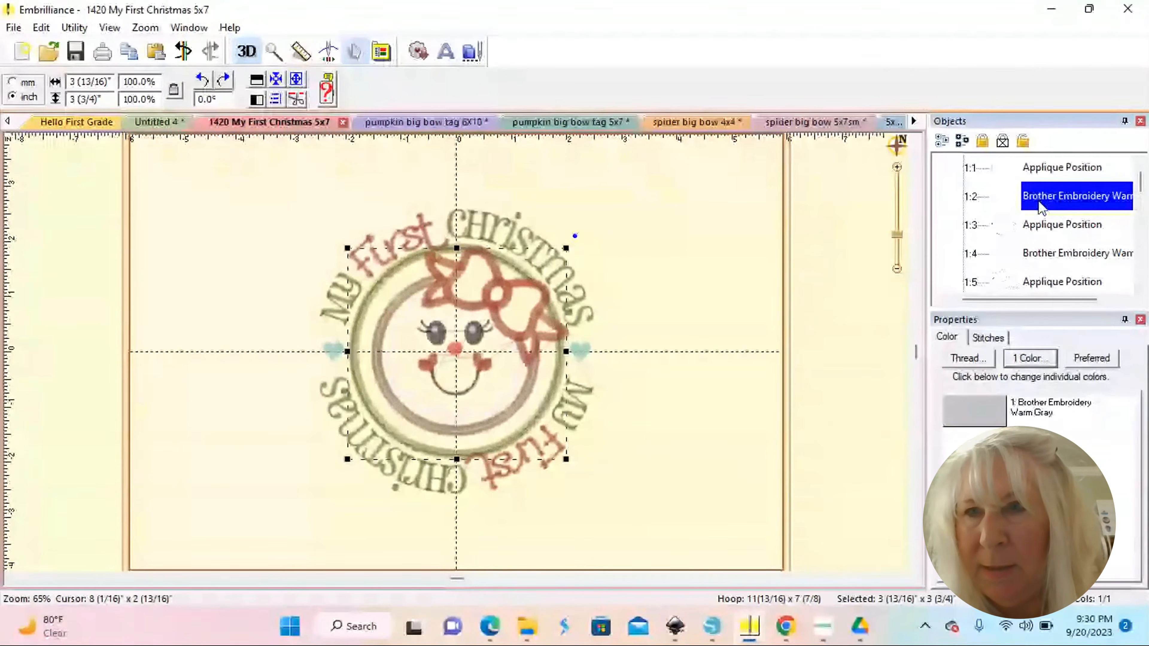
pyautogui.click(1045, 224)
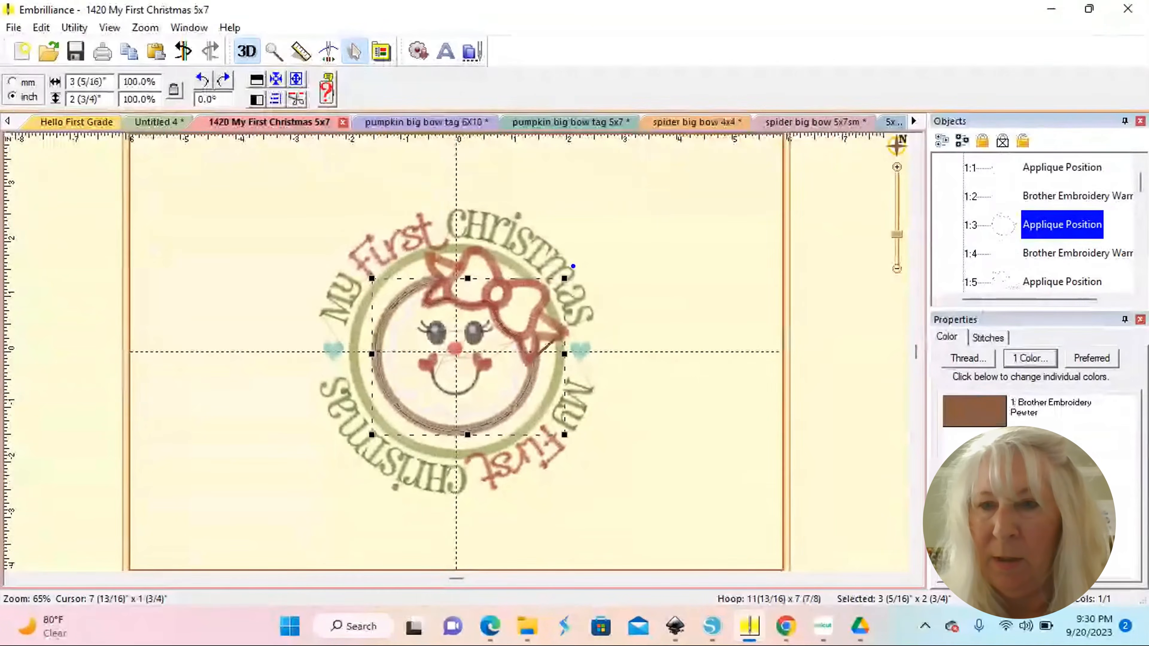
pyautogui.click(973, 413)
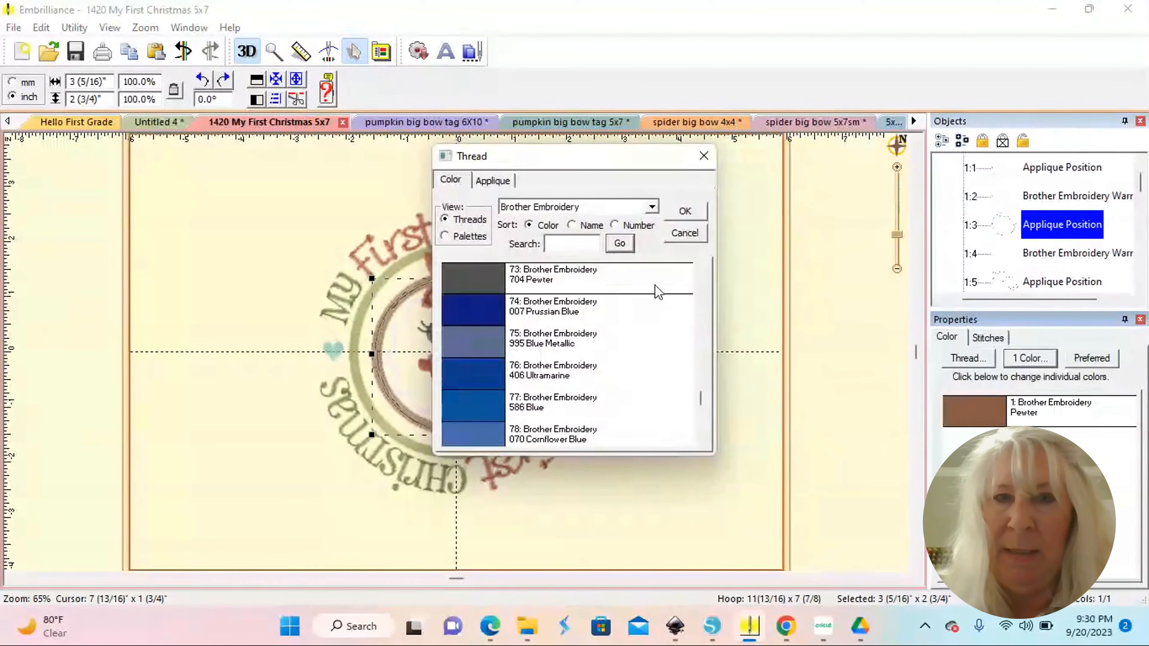
pyautogui.click(493, 180)
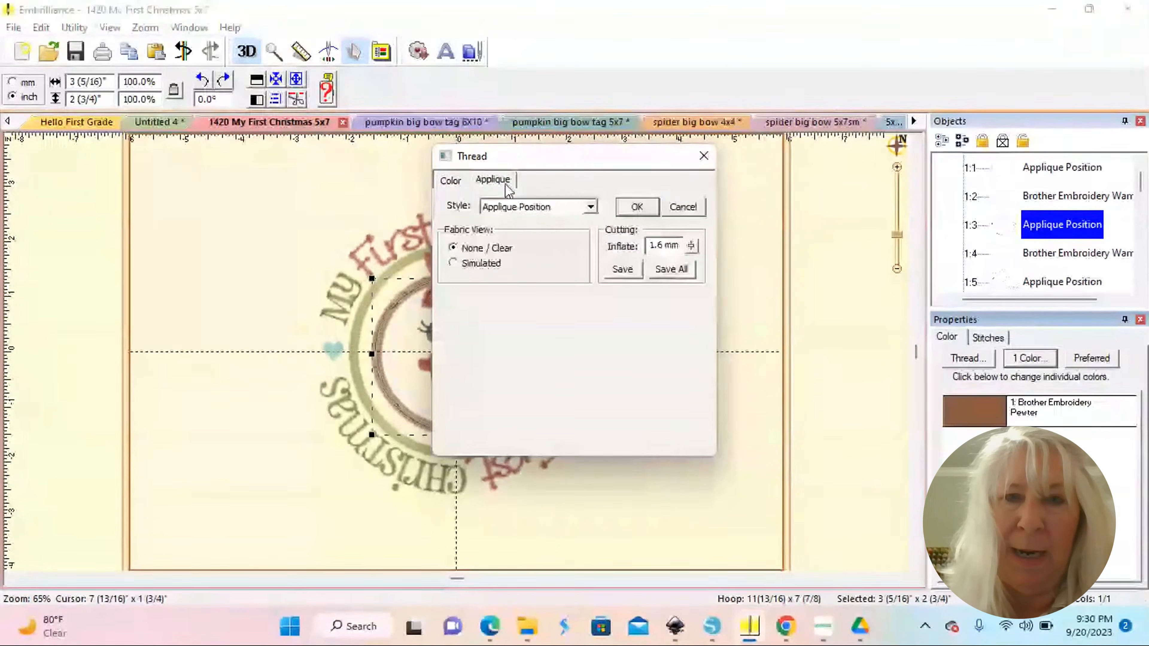
pyautogui.click(591, 207)
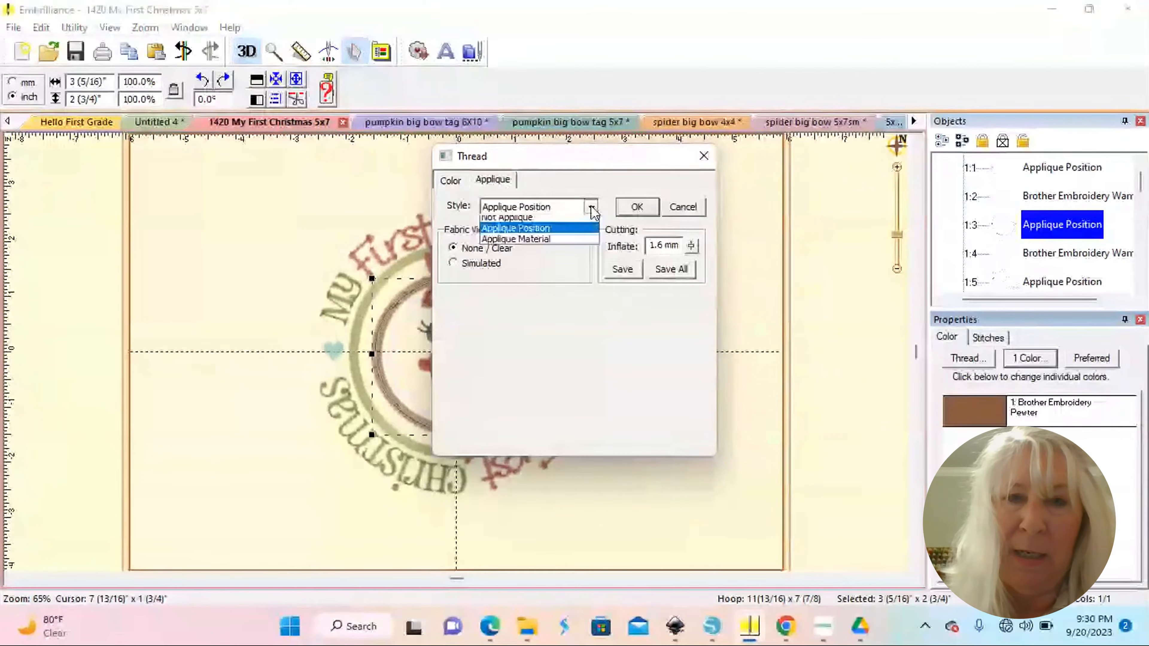
pyautogui.click(506, 217)
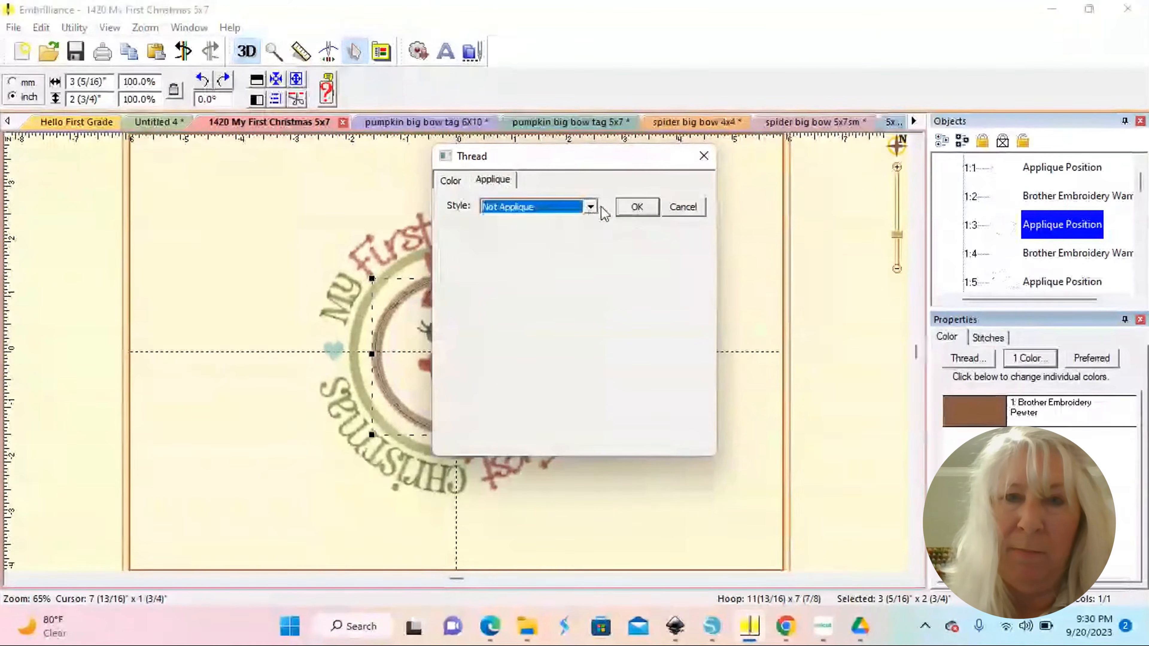
pyautogui.click(591, 207)
pyautogui.click(546, 236)
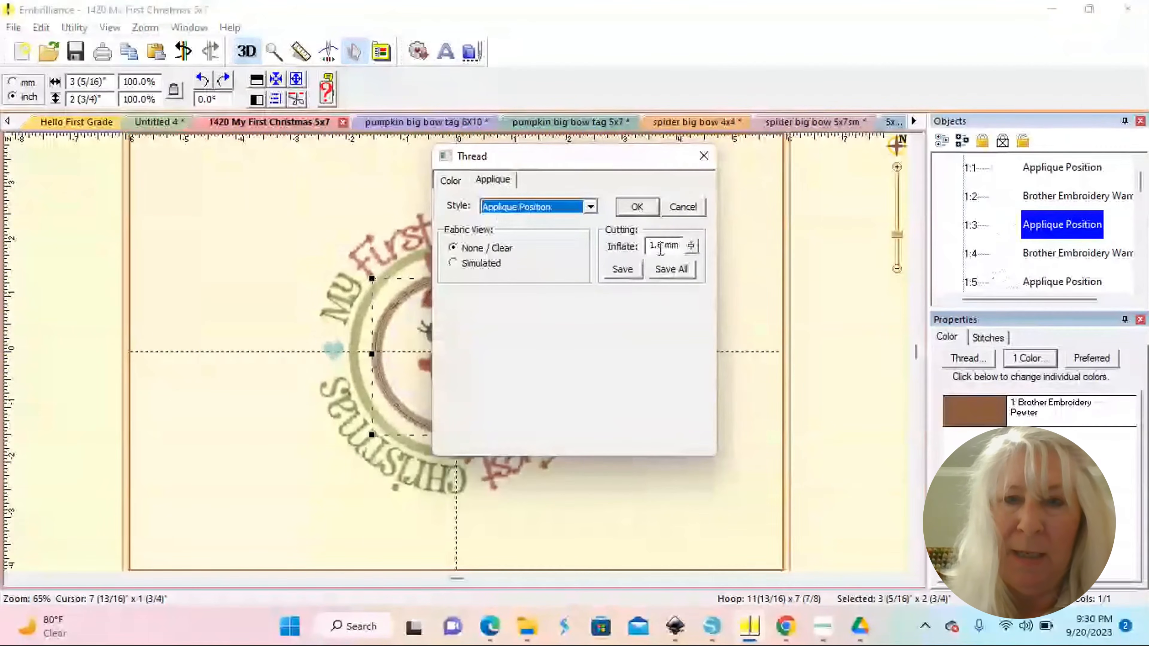
# Step: Try 1.5 mm as the inner circle's cutting inflate, and set it back to 1.6 mm
pyautogui.click(663, 245)
pyautogui.press('BackSpace')
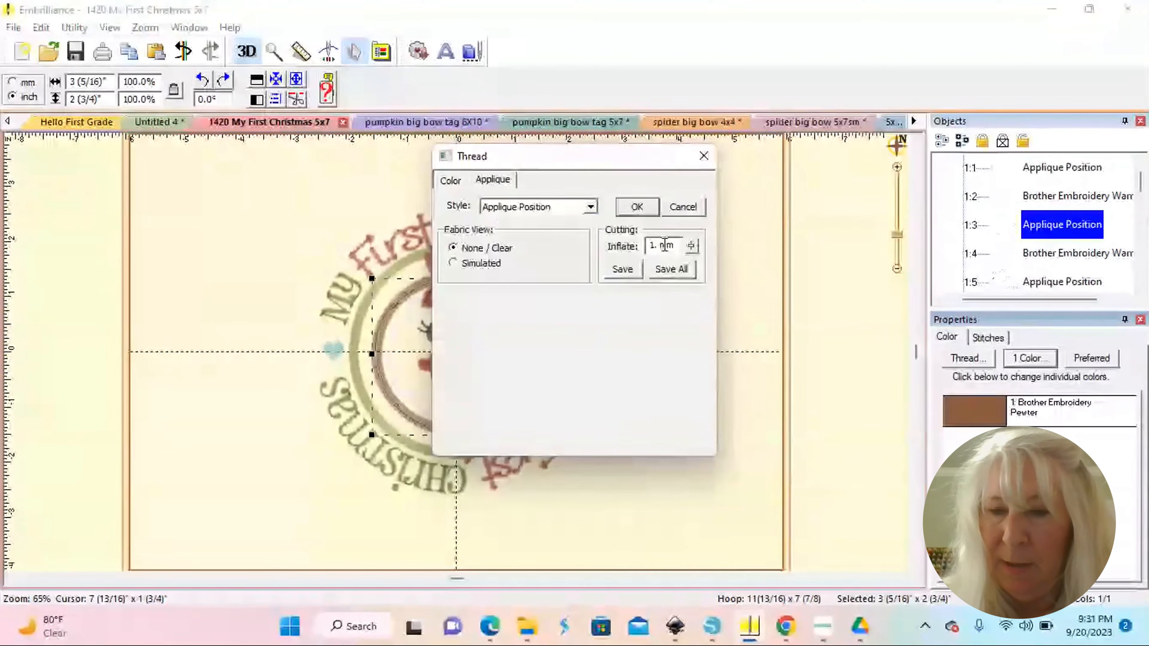
pyautogui.write('5')
pyautogui.press('BackSpace')
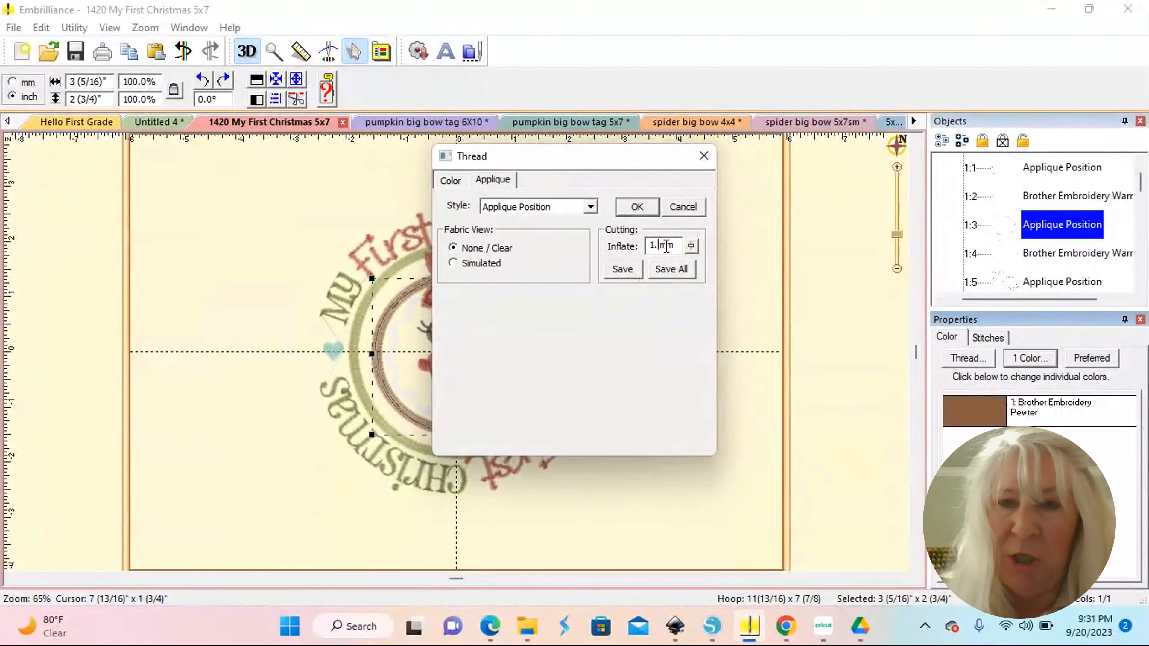
pyautogui.write('6')
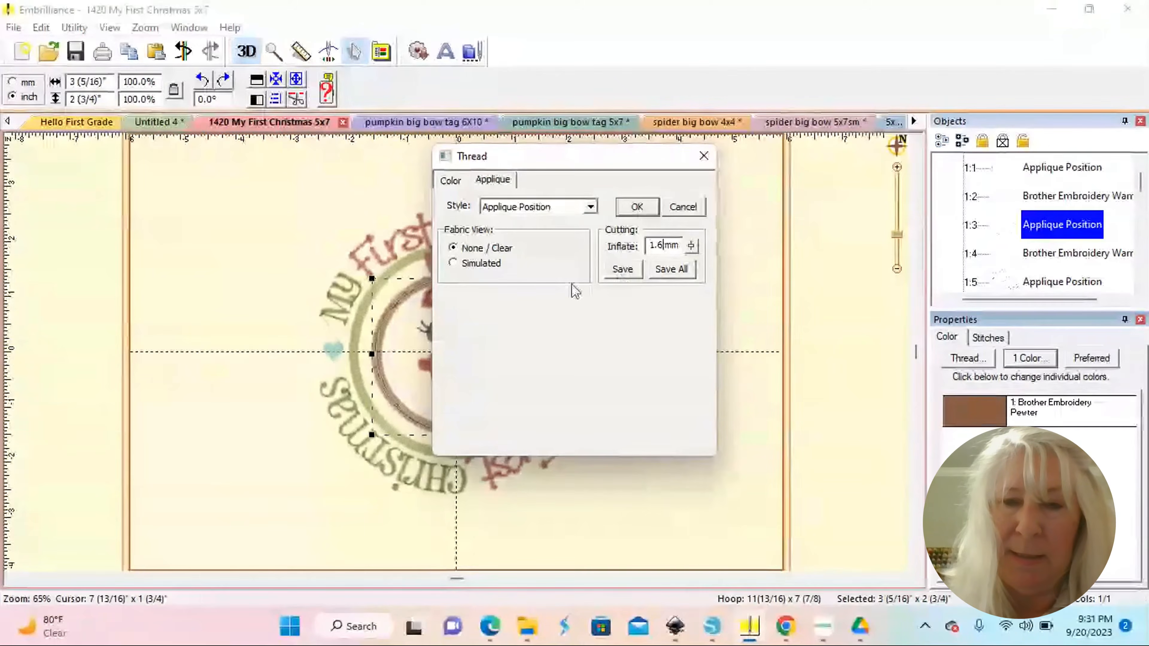
# Step: Try saving the inner circle's cut shape as an SVG file, and close its thread settings
pyautogui.click(622, 270)
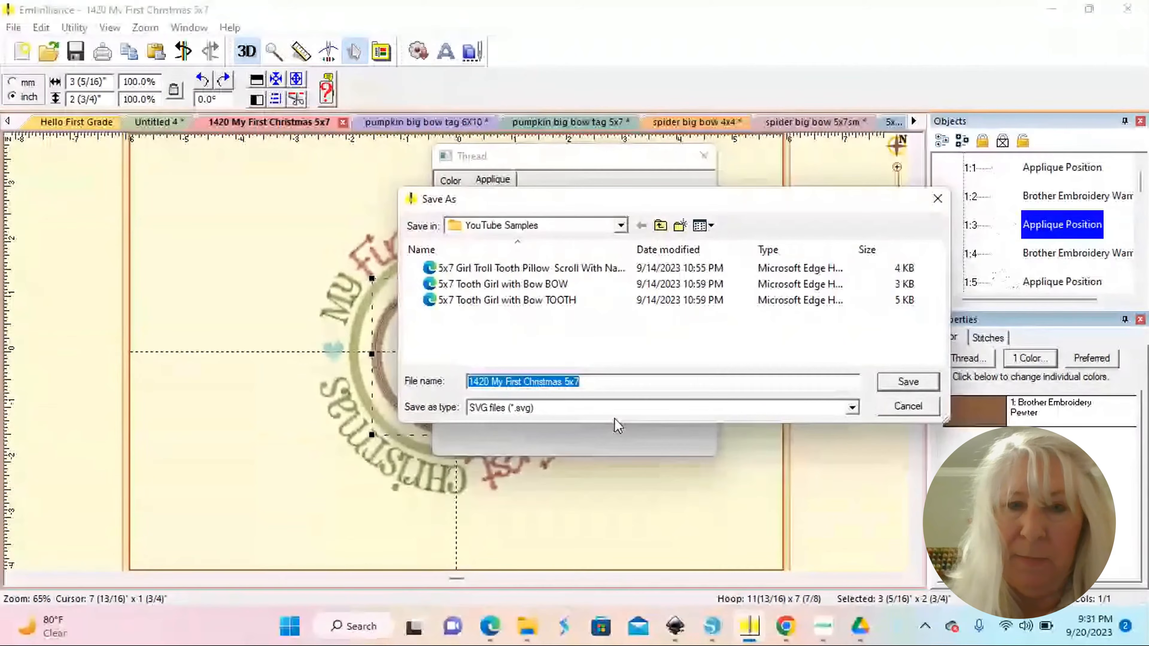
pyautogui.click(908, 382)
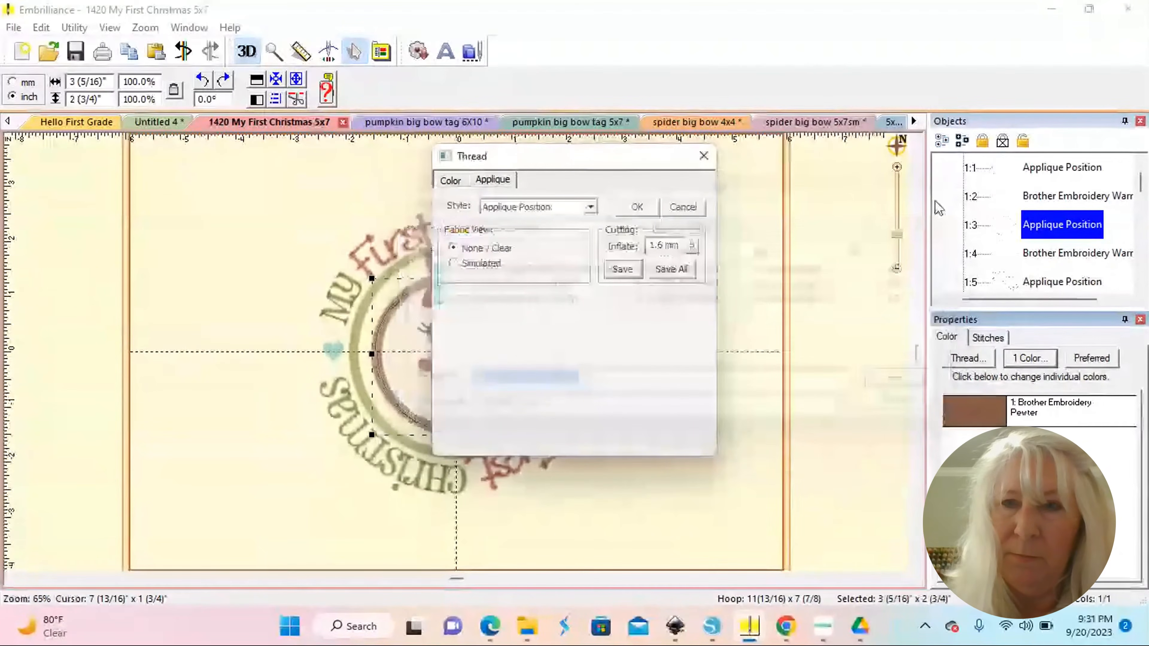
pyautogui.click(704, 155)
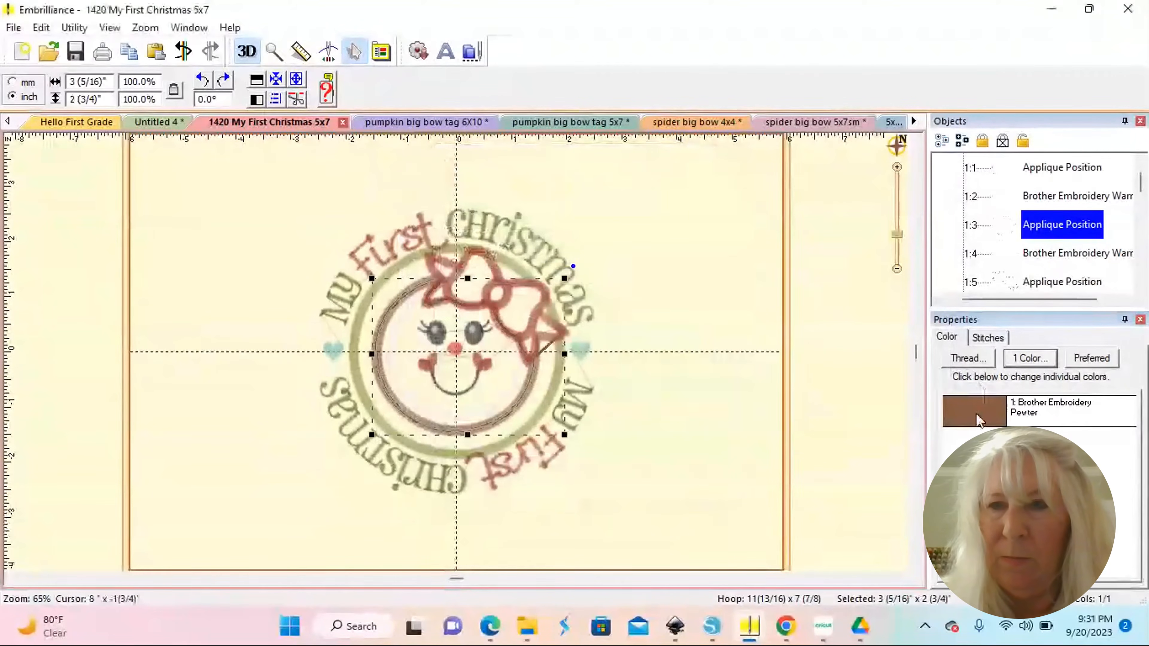
# Step: Select the bow's Applique Position object and examine its applique style and cutting settings
pyautogui.scroll(-1, 1093, 252)
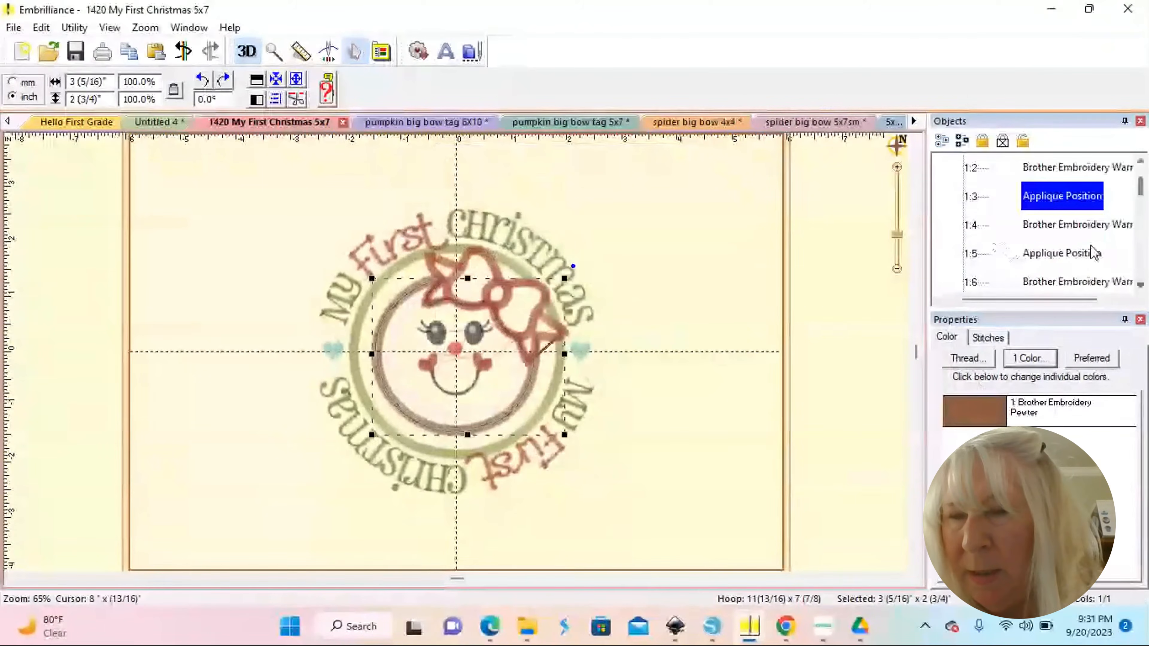
pyautogui.press('Down')
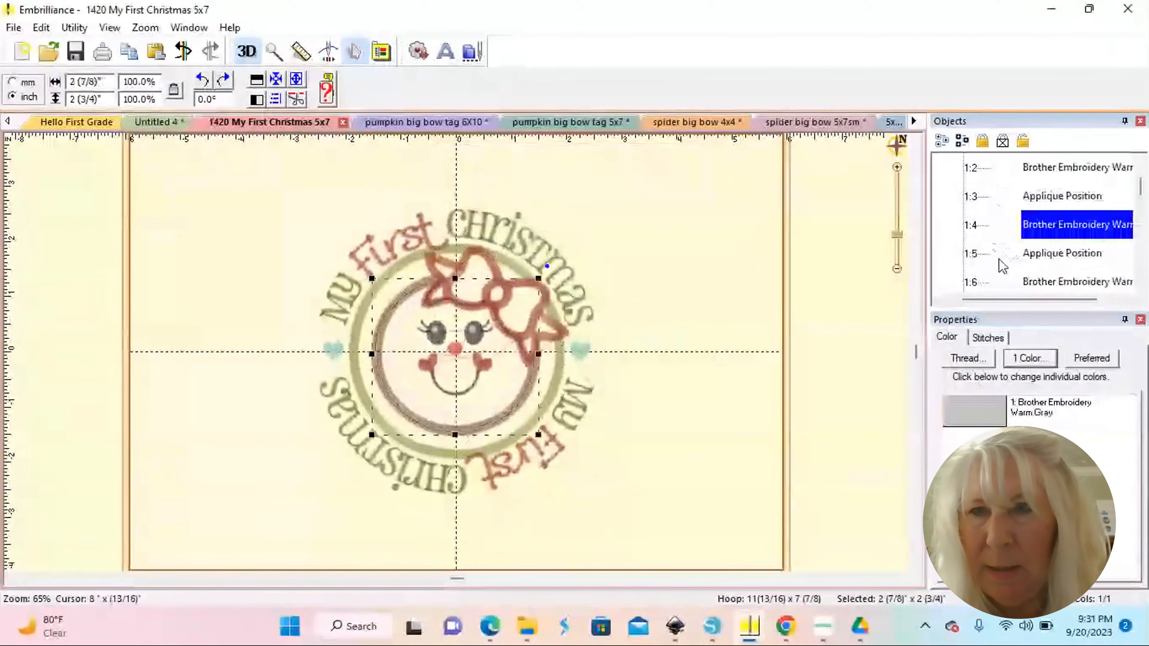
pyautogui.press('Down')
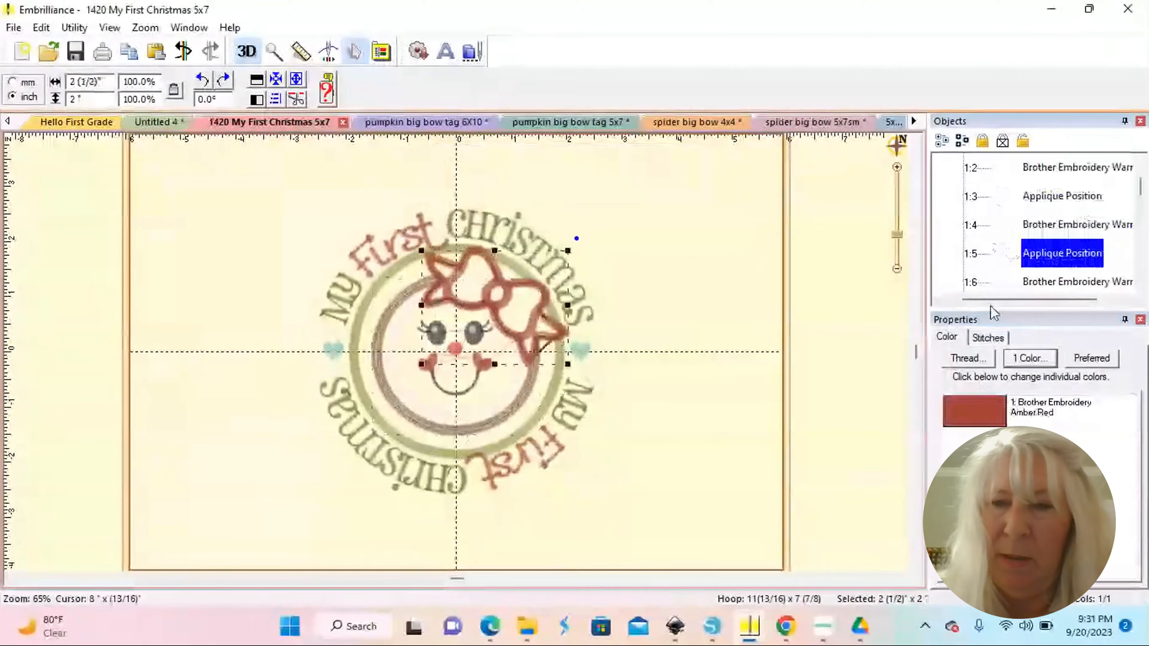
pyautogui.click(991, 412)
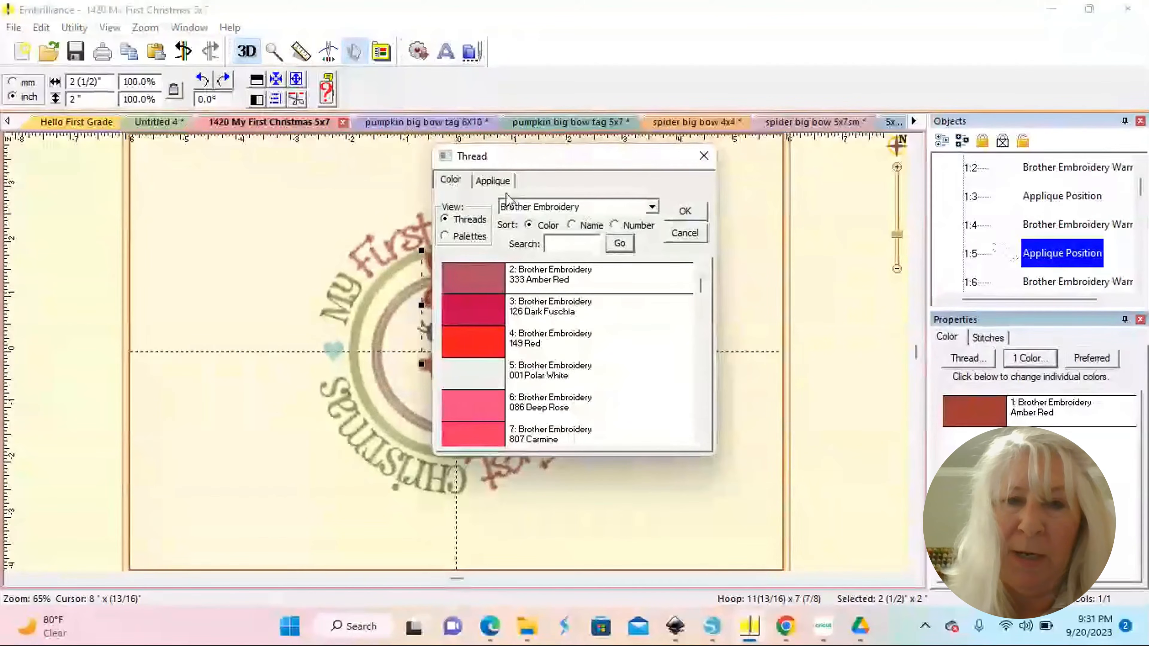
pyautogui.click(493, 180)
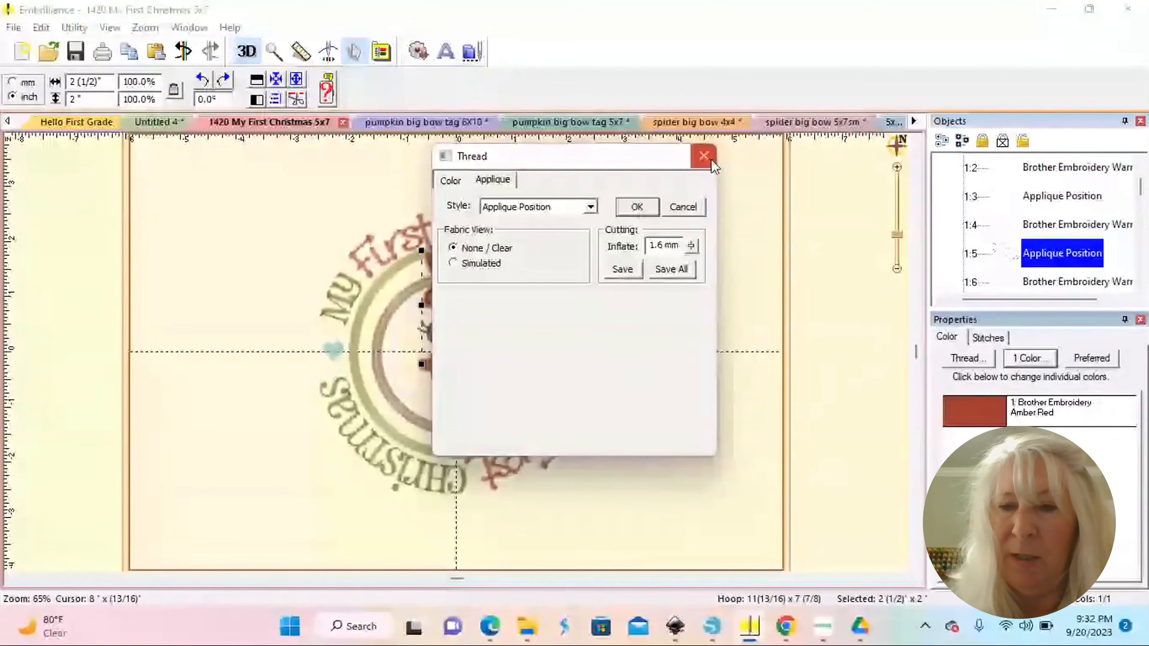
pyautogui.click(704, 156)
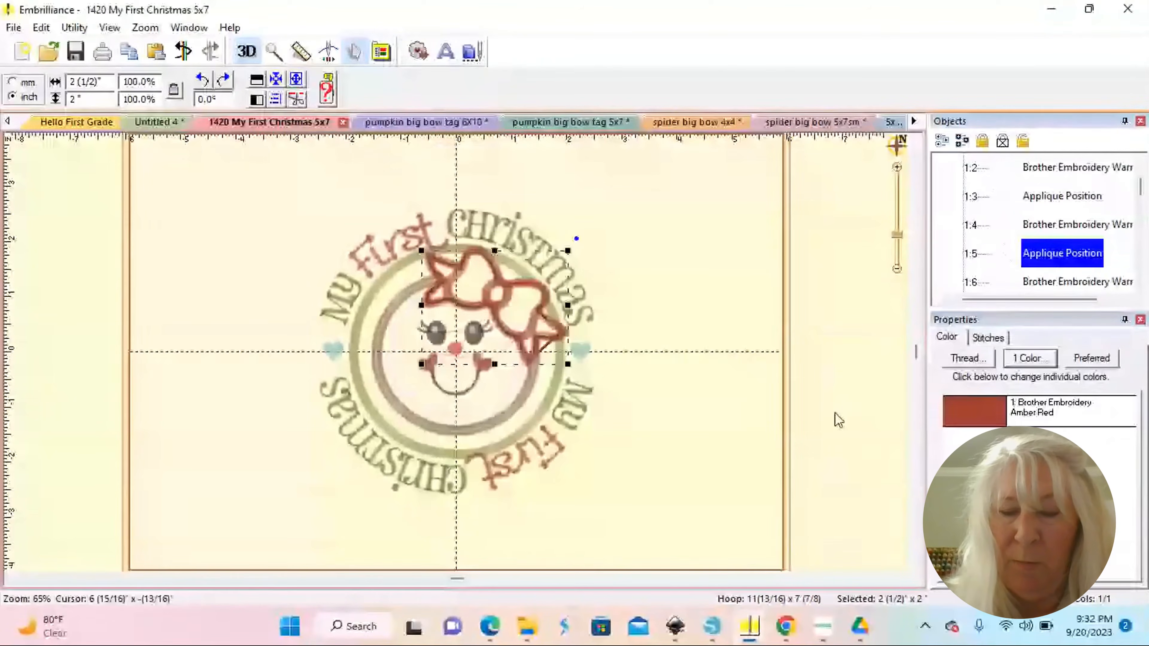
# Step: Switch to Cricut Design Space to work with the gingerbread bow and circle cut shapes on the canvas
pyautogui.click(824, 629)
pyautogui.click(696, 500)
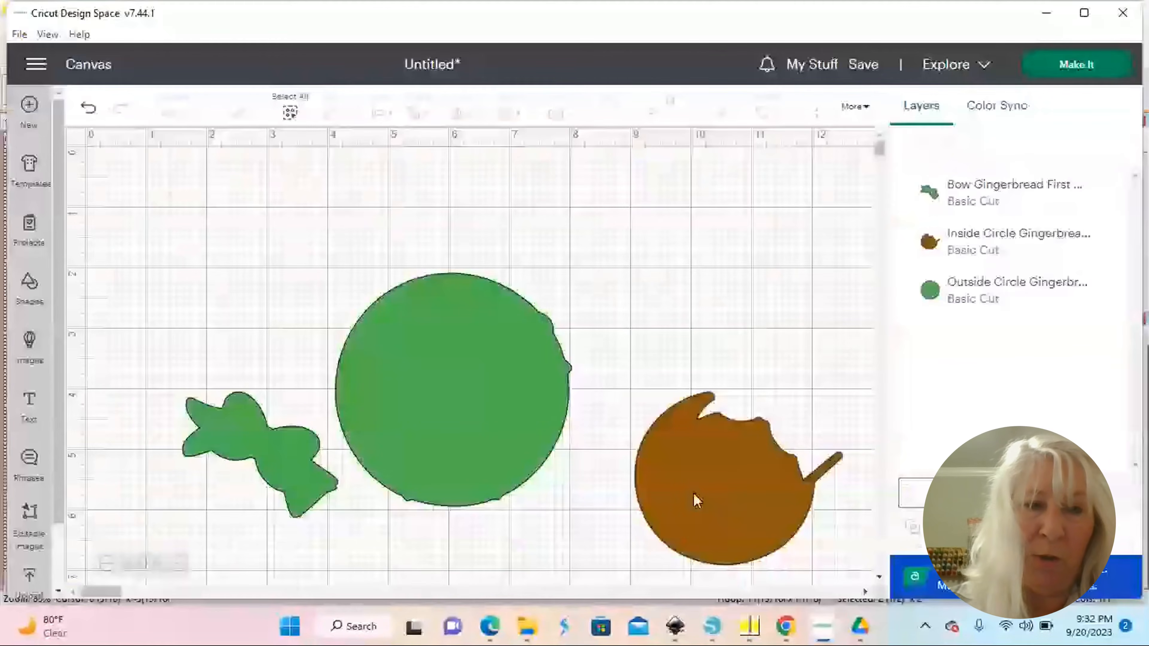